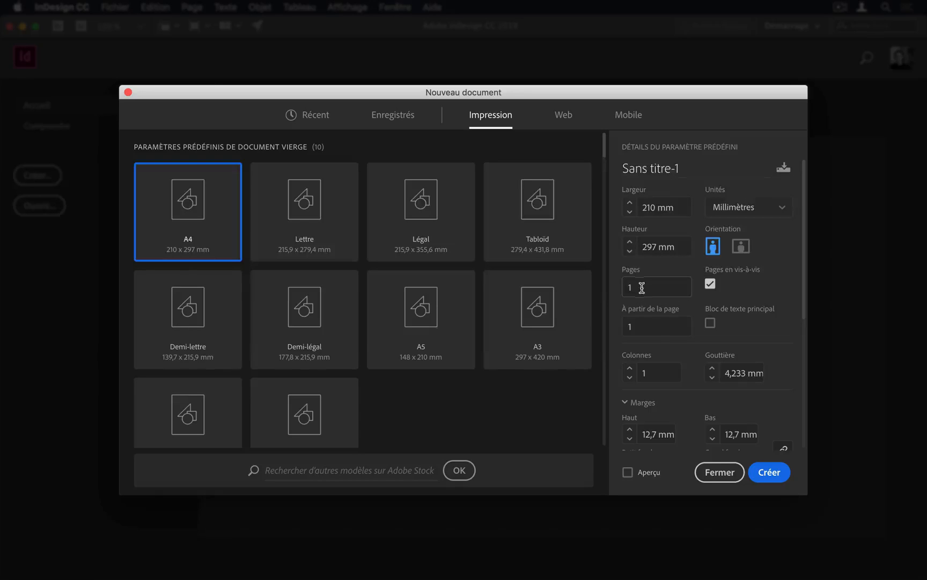
- Turn on the preview for the new A4 document and move the dialog aside to reveal the page
left_click(638, 327)
left_click(629, 479)
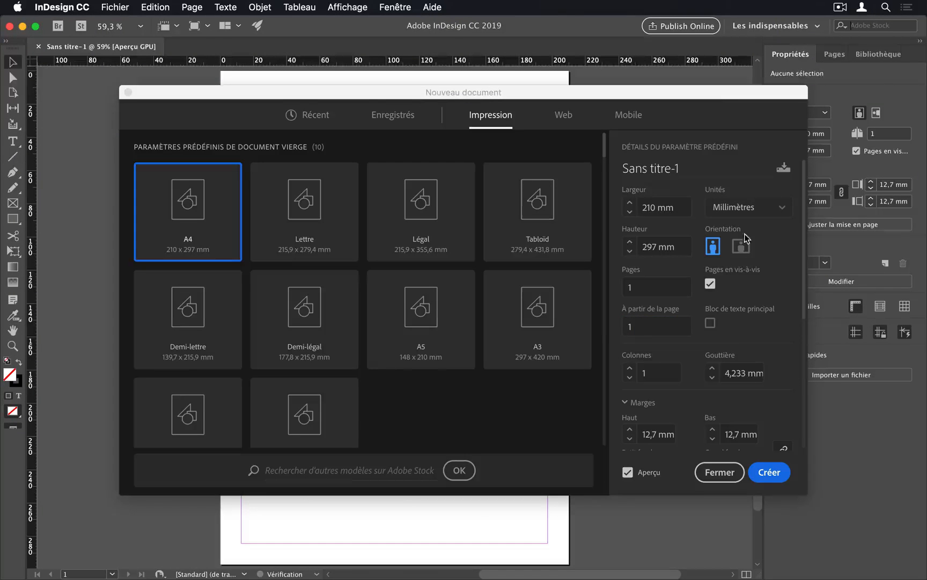
left_click_drag(724, 93, 129, 71)
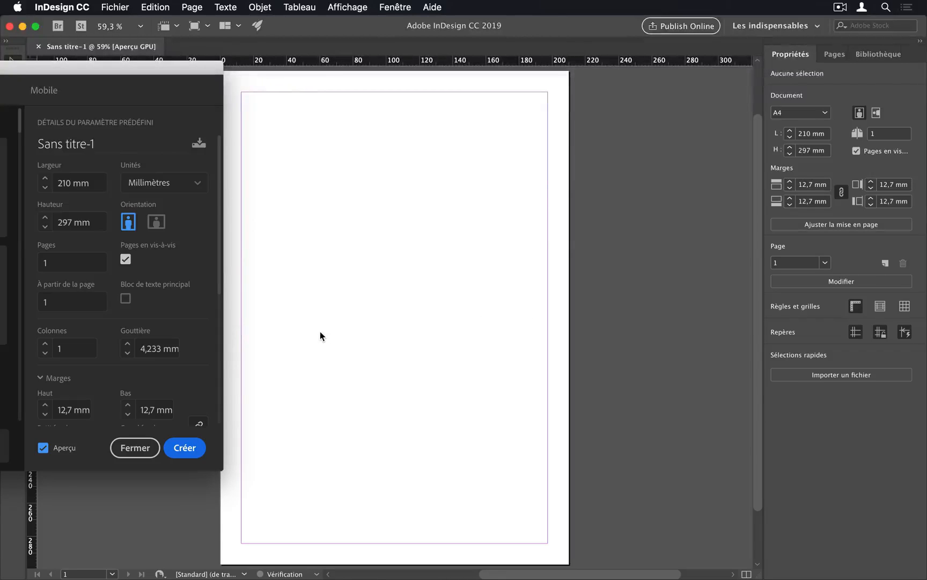
- Set the new document's layout to 6 columns with a 7 mm gutter
left_click(45, 345)
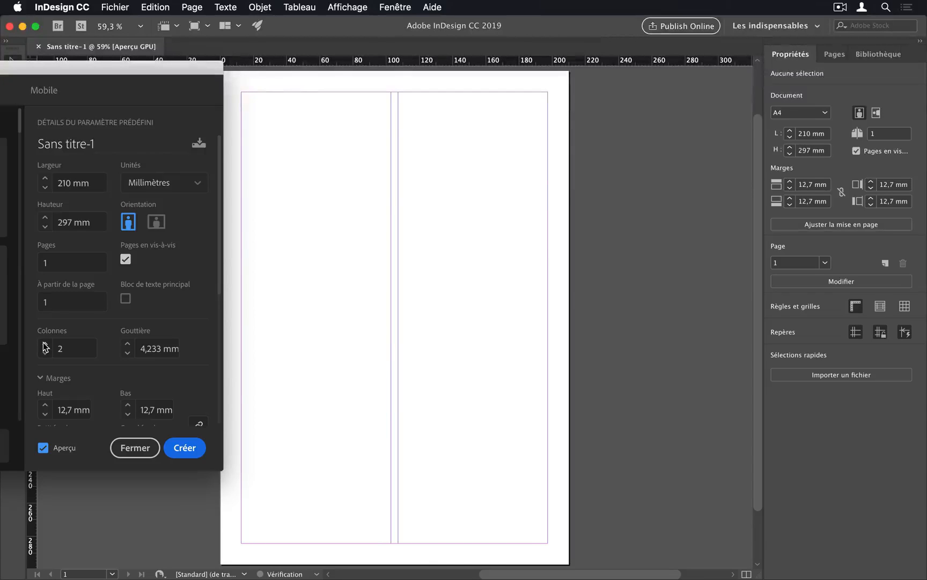
left_click(45, 344)
left_click(45, 343)
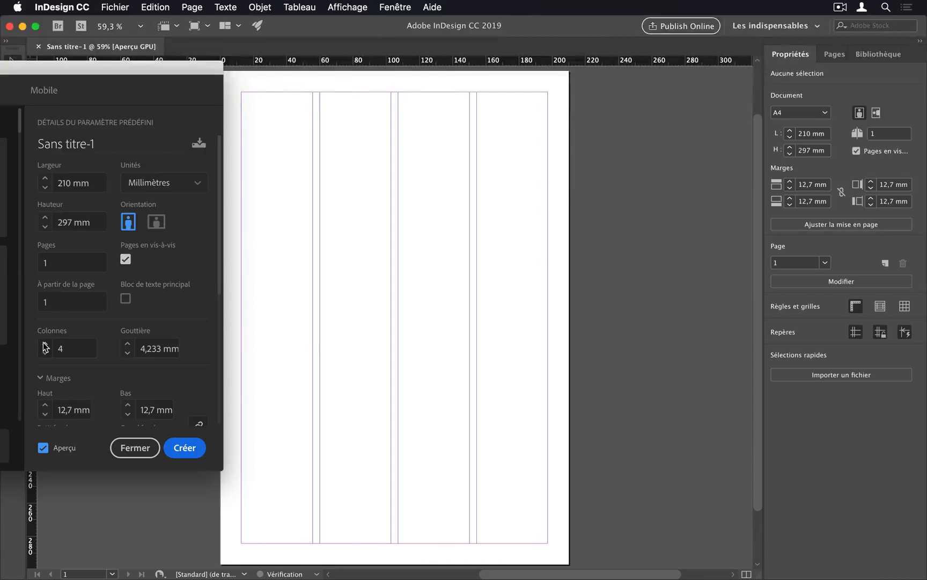
left_click(45, 343)
left_click(44, 343)
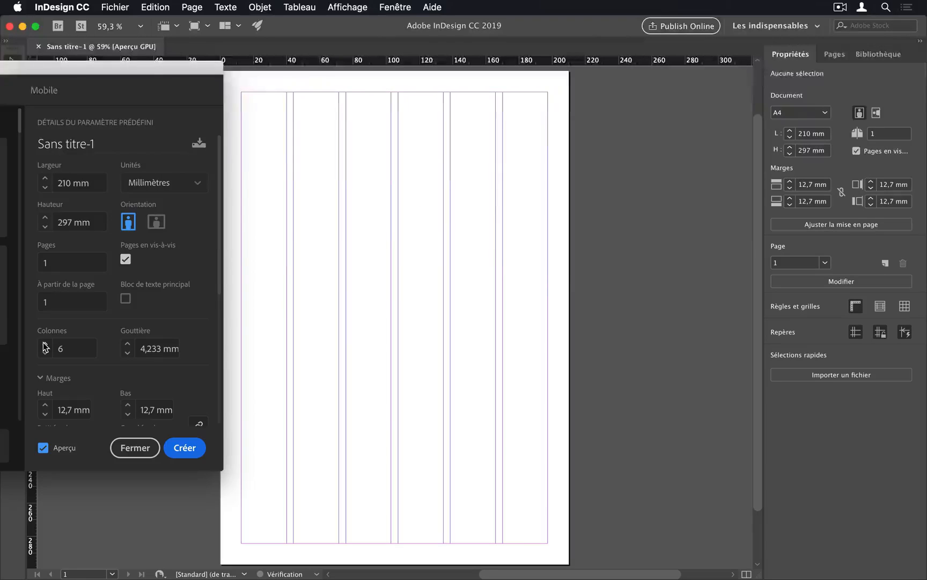
left_click(127, 345)
left_click(127, 344)
left_click(127, 345)
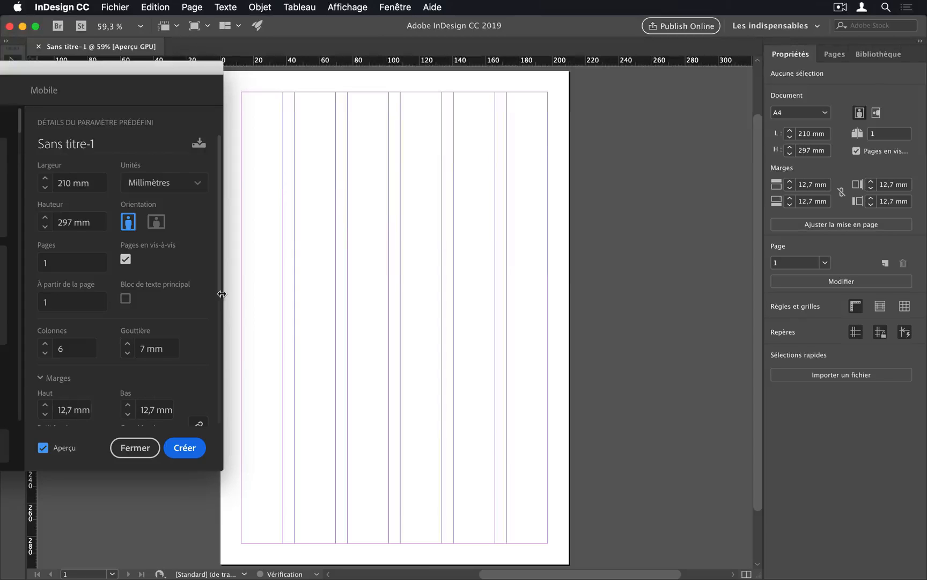
- Set all four linked page margins to 15 mm
scroll(222, 355, "down", 5)
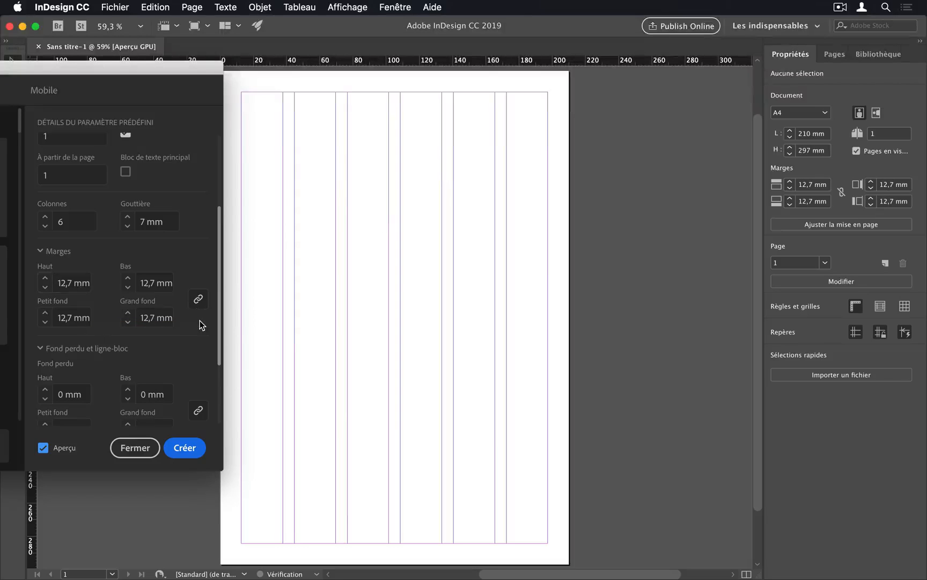
left_click(45, 279)
left_click(46, 279)
left_click(46, 278)
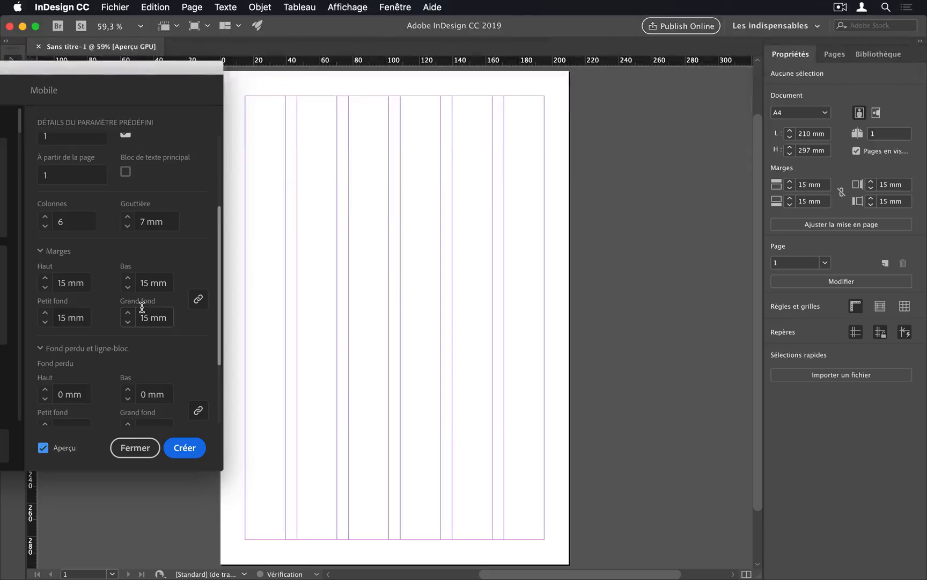
- Unlink the margins, then set the top margin to 35 mm and the bottom margin to 15 mm
left_click(198, 299)
double_click(65, 283)
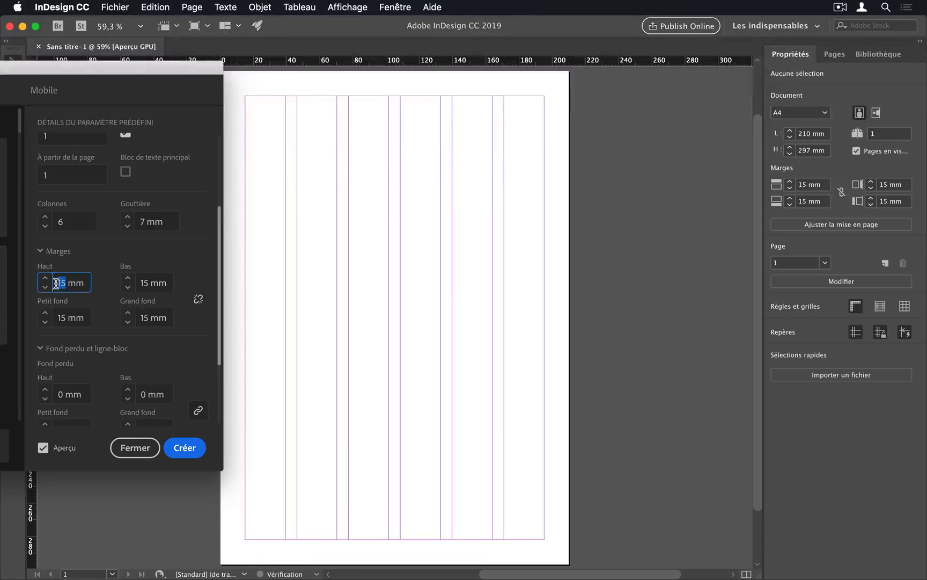
type("35")
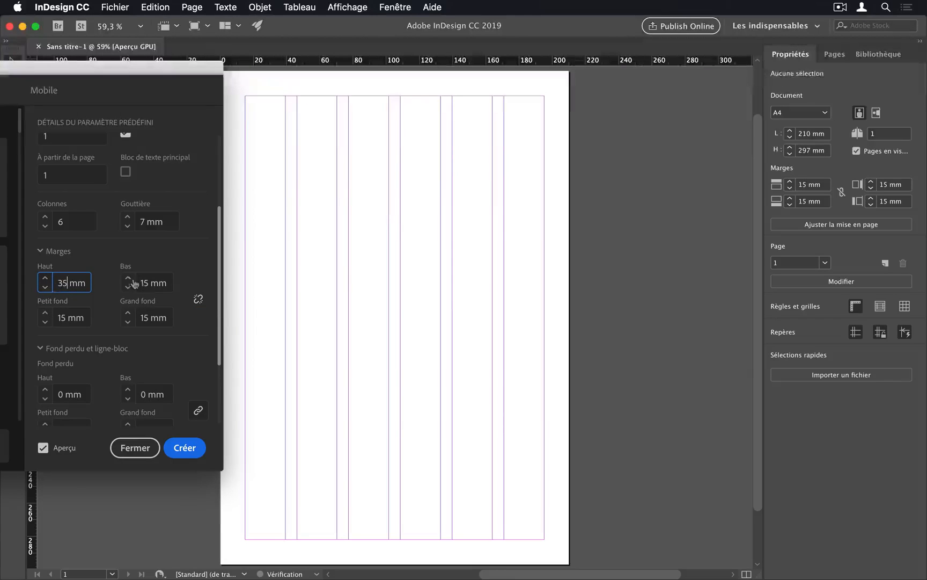
double_click(149, 288)
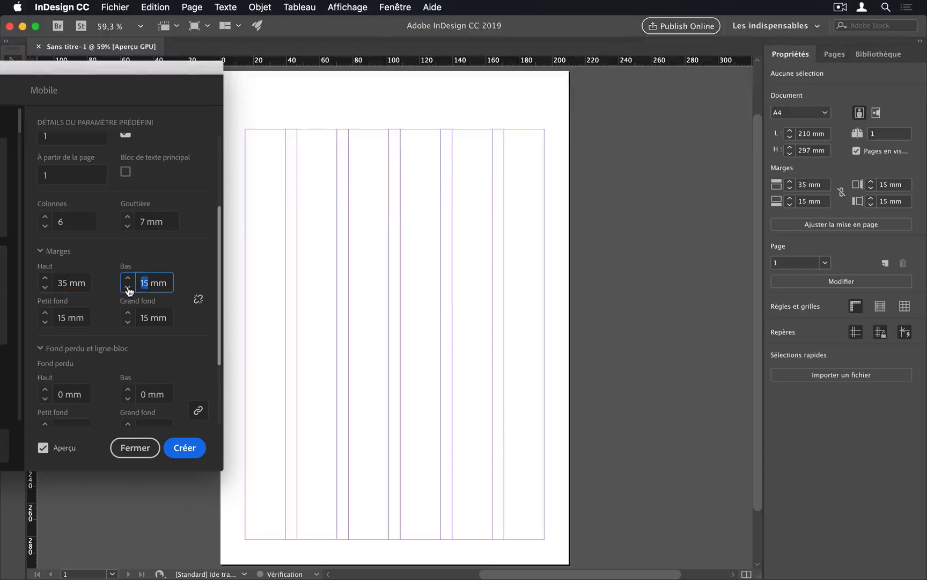
type("15")
- Set the inside and outside margins to 20 mm each
scroll(208, 339, "down", 2)
left_click_drag(67, 288, 53, 292)
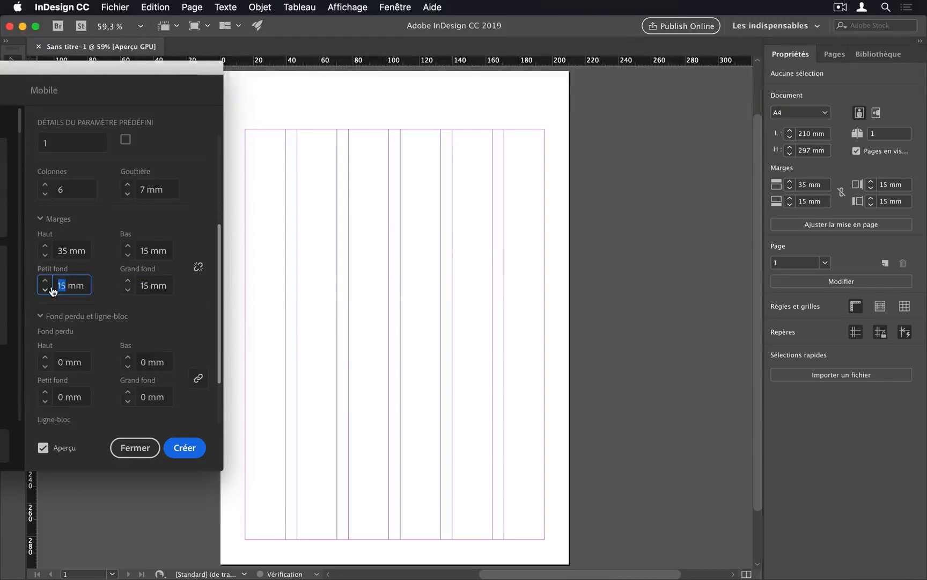
type("20")
left_click_drag(149, 285, 134, 281)
scroll(137, 283, "down", 3)
triple_click(149, 216)
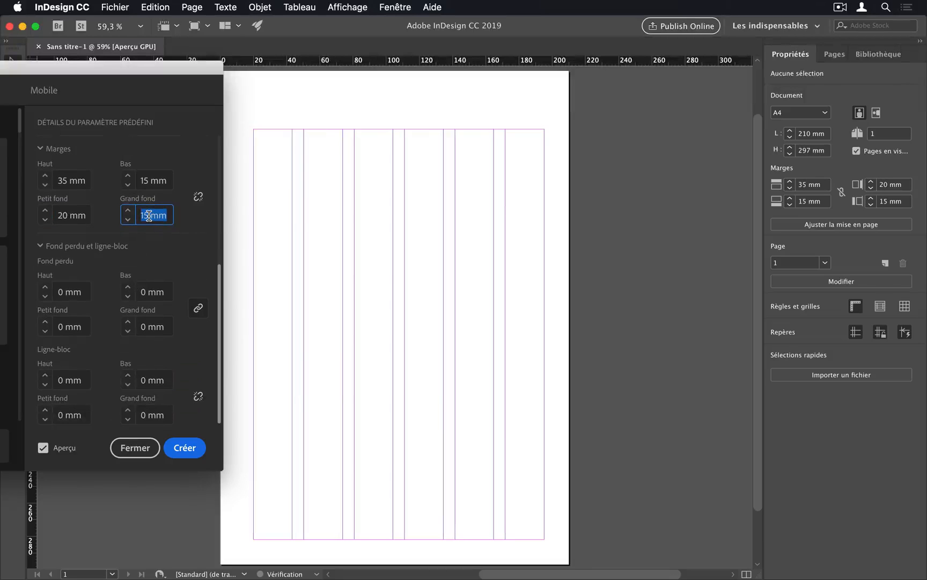
type("20")
key("Tab")
scroll(161, 242, "up", 5)
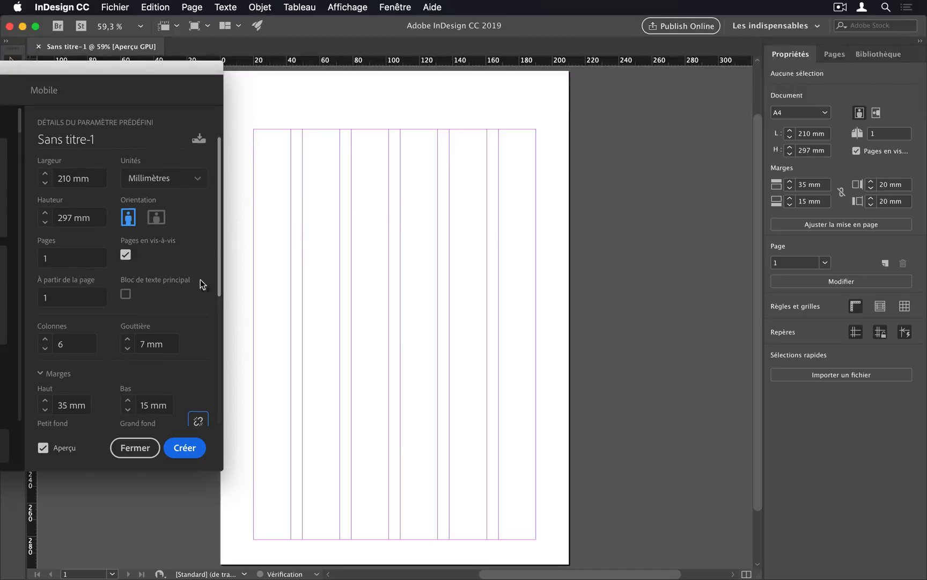
scroll(200, 287, "up", 1)
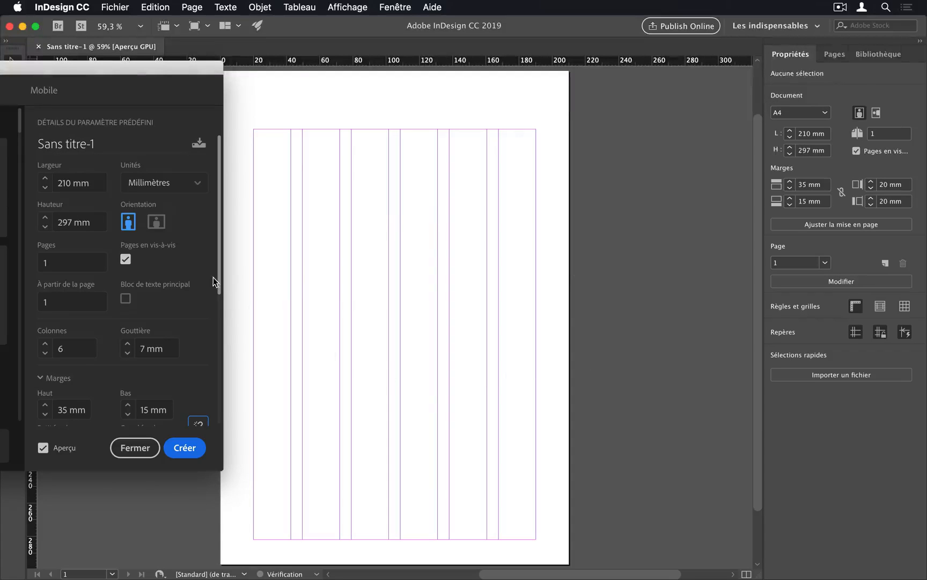
- Set the linked bleed to 5 mm on all sides of the page
scroll(220, 278, "down", 5)
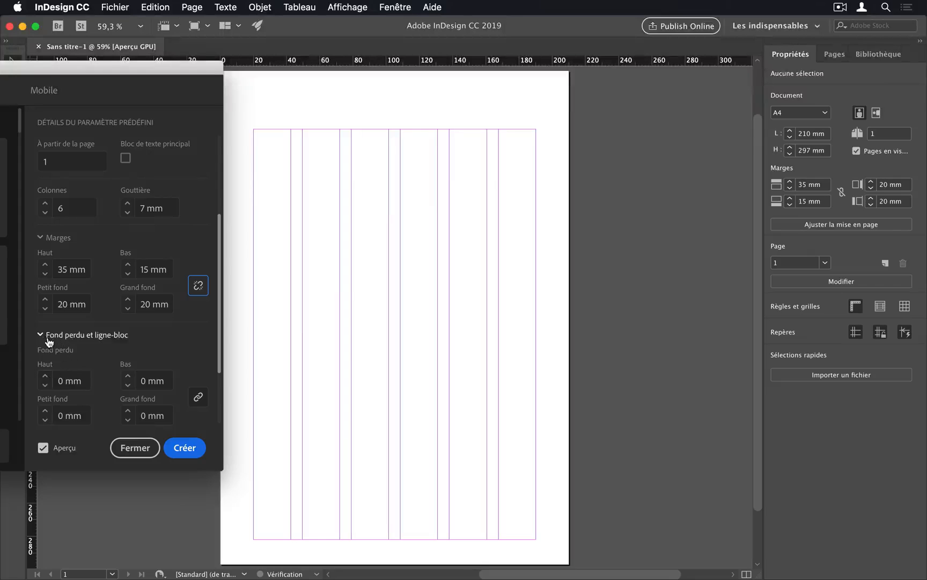
left_click(63, 382)
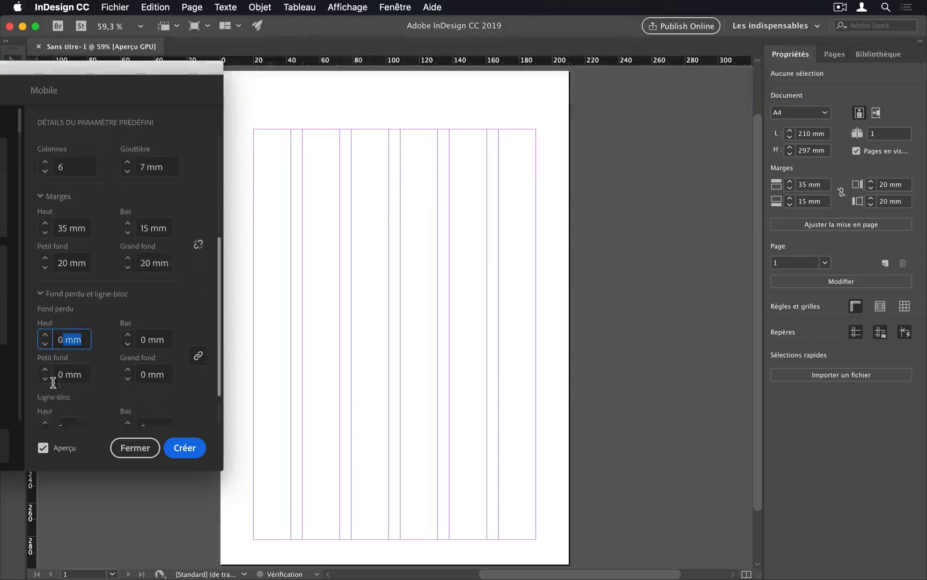
type("3")
key("Tab")
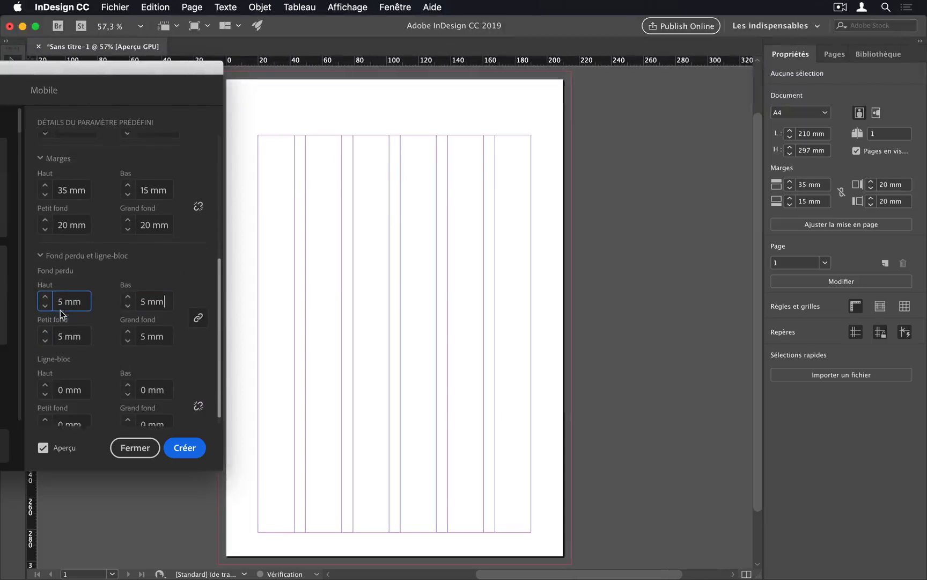
- Review the document settings and create the new document with them
scroll(219, 223, "up", 10)
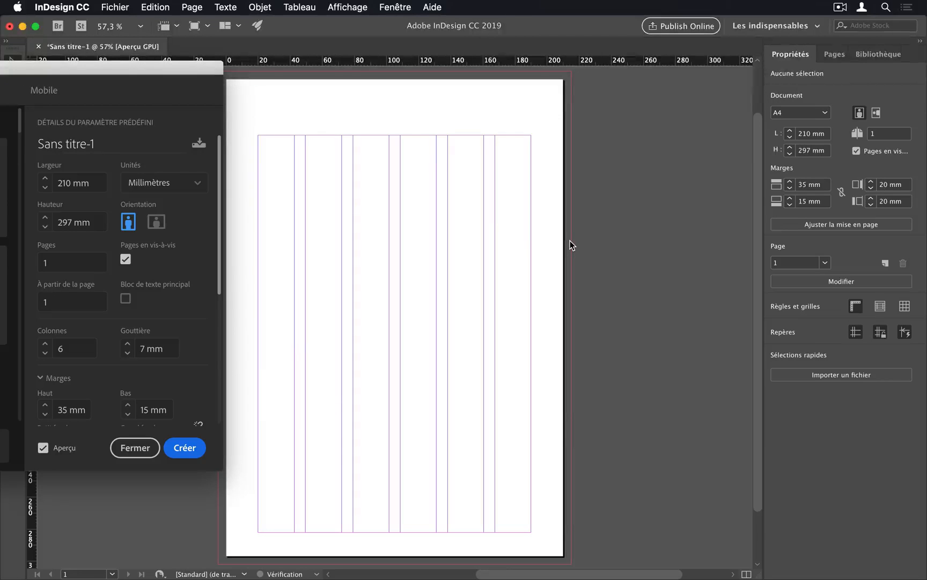
scroll(220, 343, "down", 8)
scroll(186, 395, "up", 6)
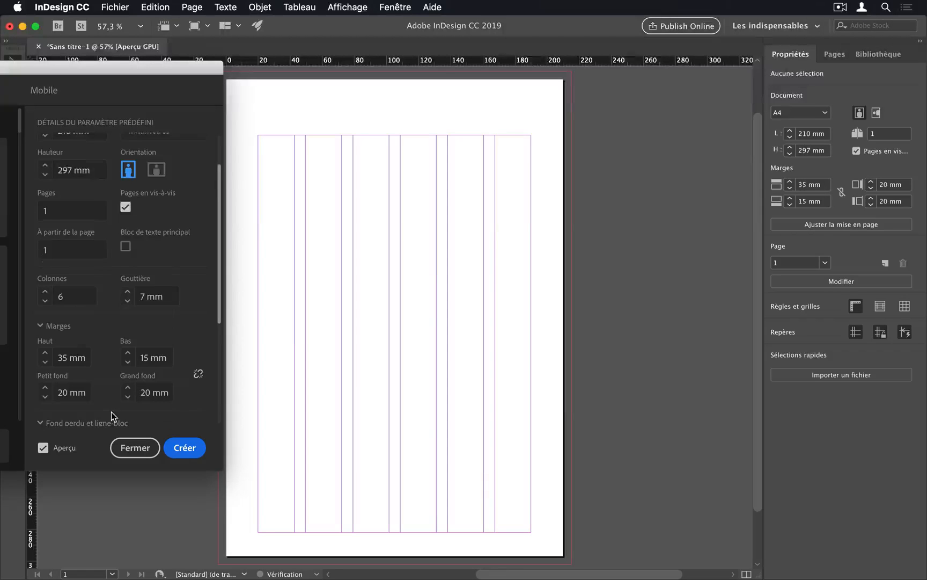
scroll(111, 411, "down", 5)
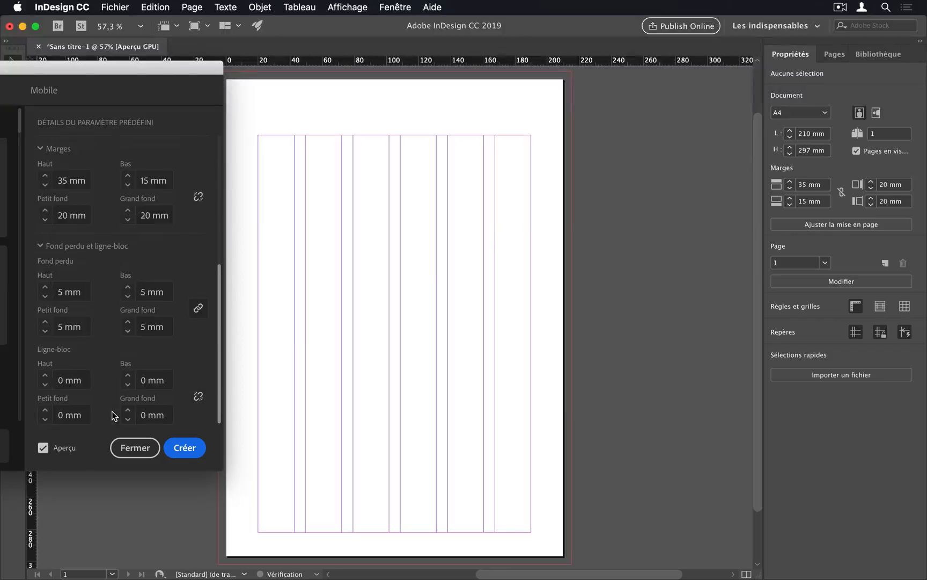
left_click(189, 447)
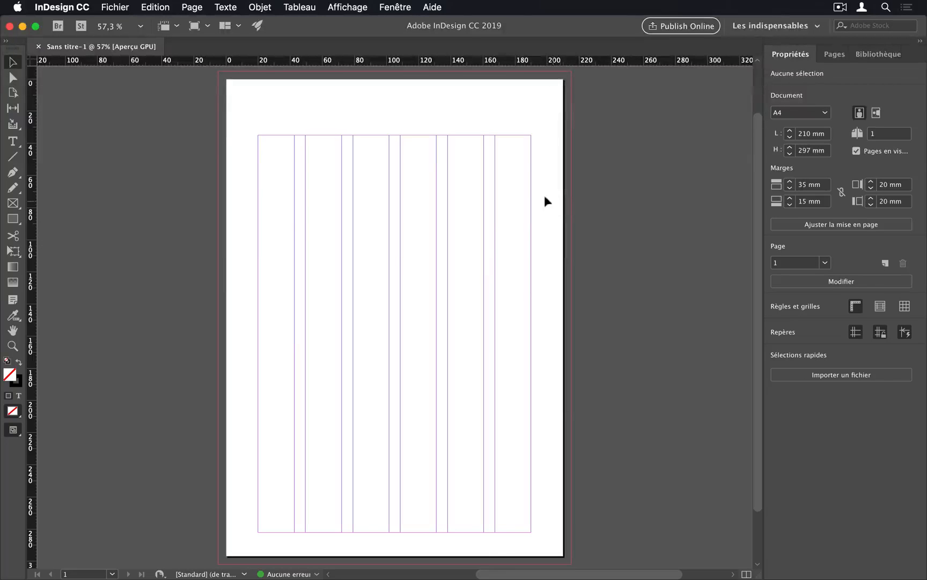
- Save the document as Catalogue-supply in the MAQUETTE folder inside Catalogue Supply, in InDesign CC 2019 format
left_click(118, 8)
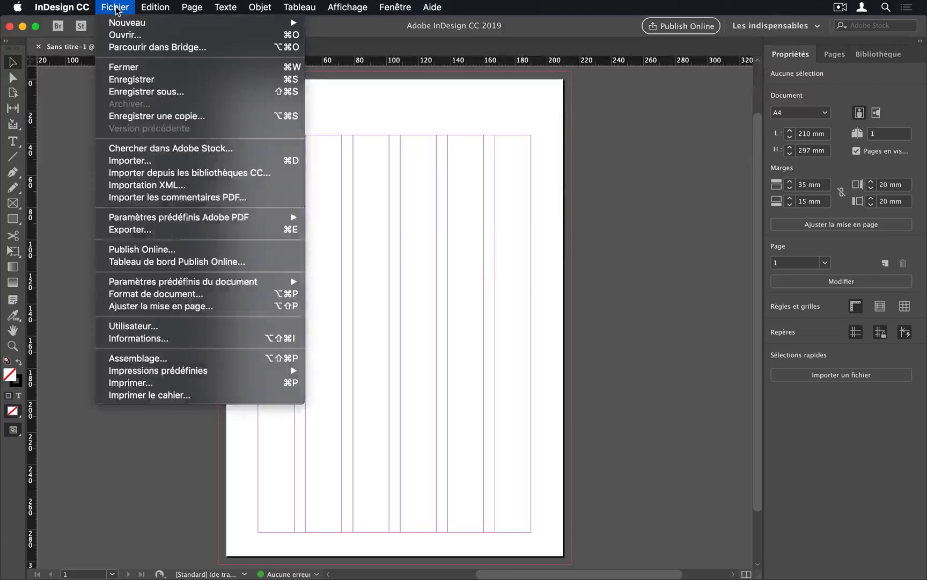
left_click(164, 90)
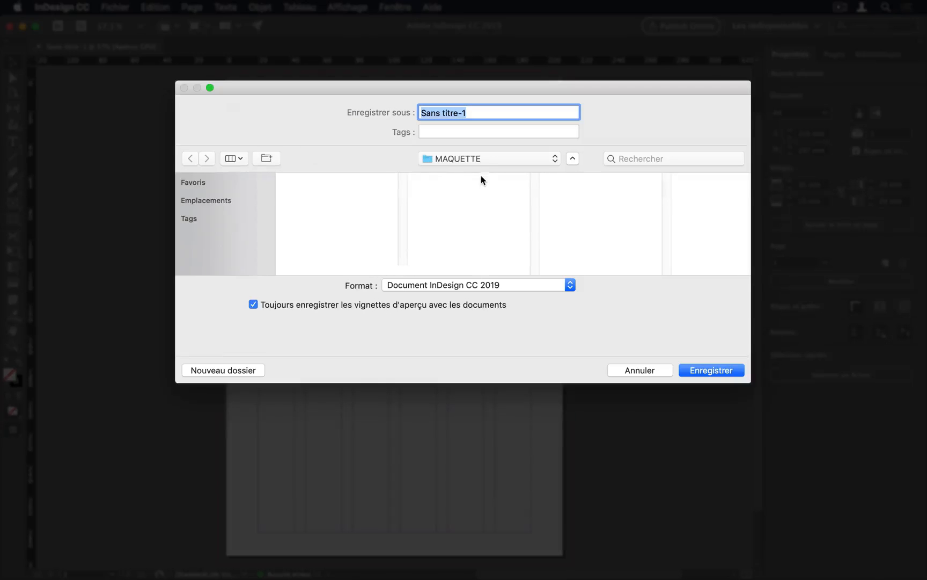
left_click(363, 179)
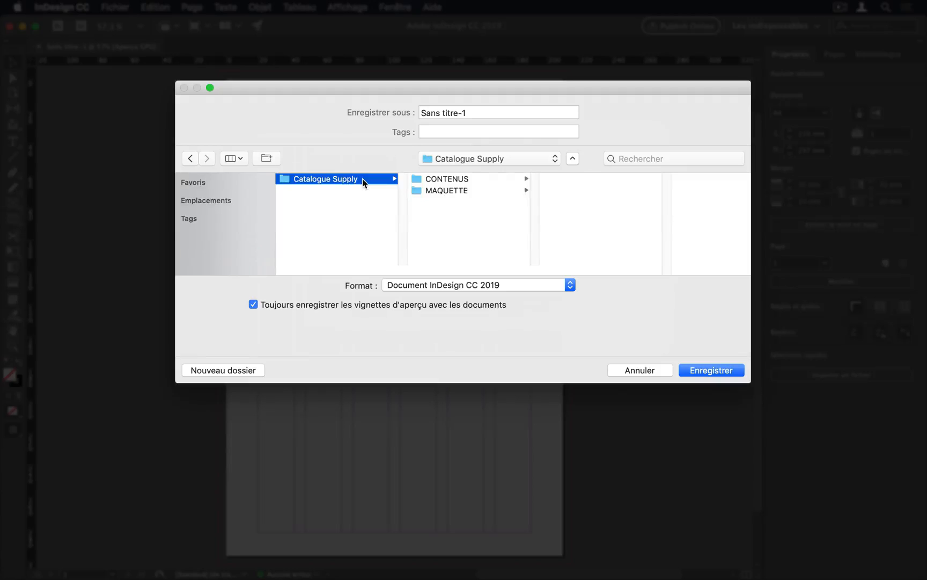
left_click(474, 190)
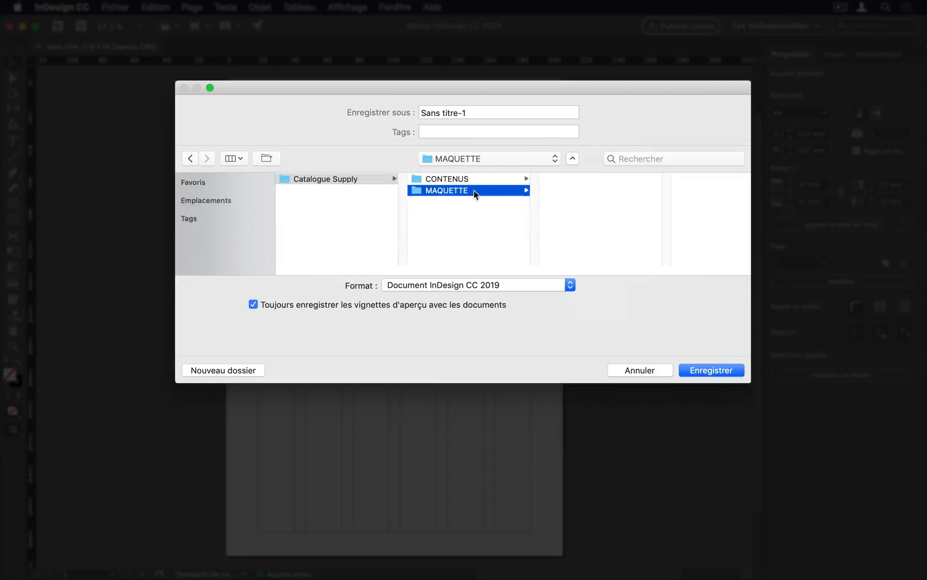
left_click(474, 111)
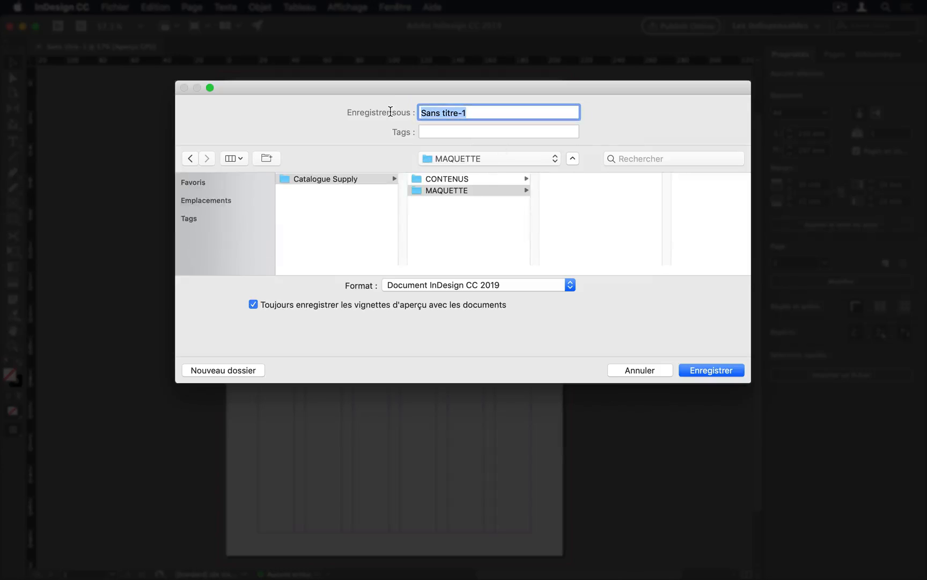
type("Cata")
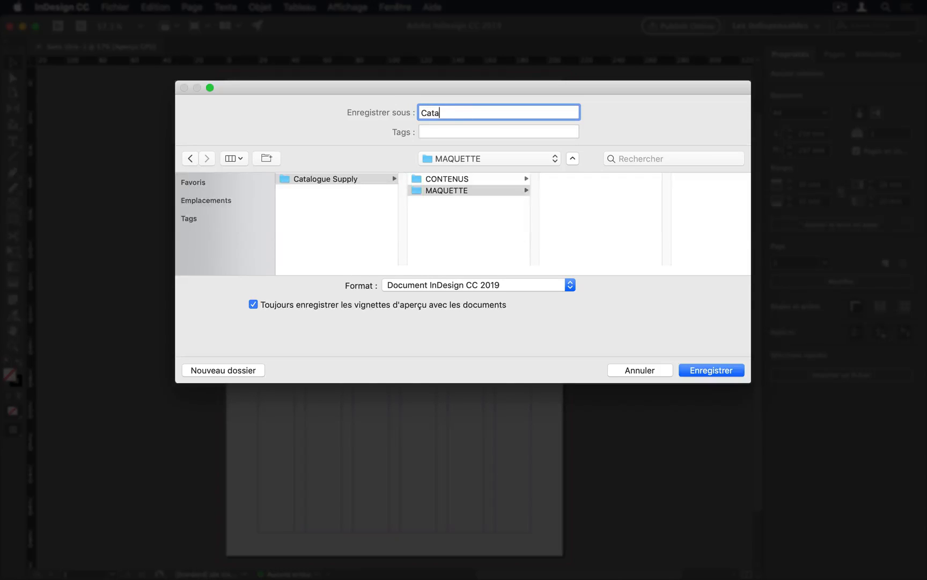
type("logue-supply")
left_click(708, 371)
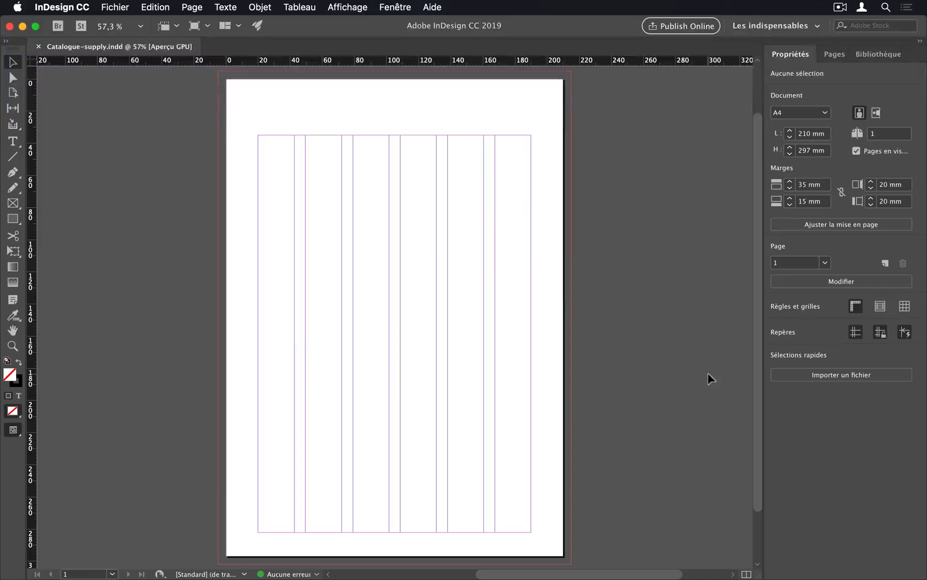